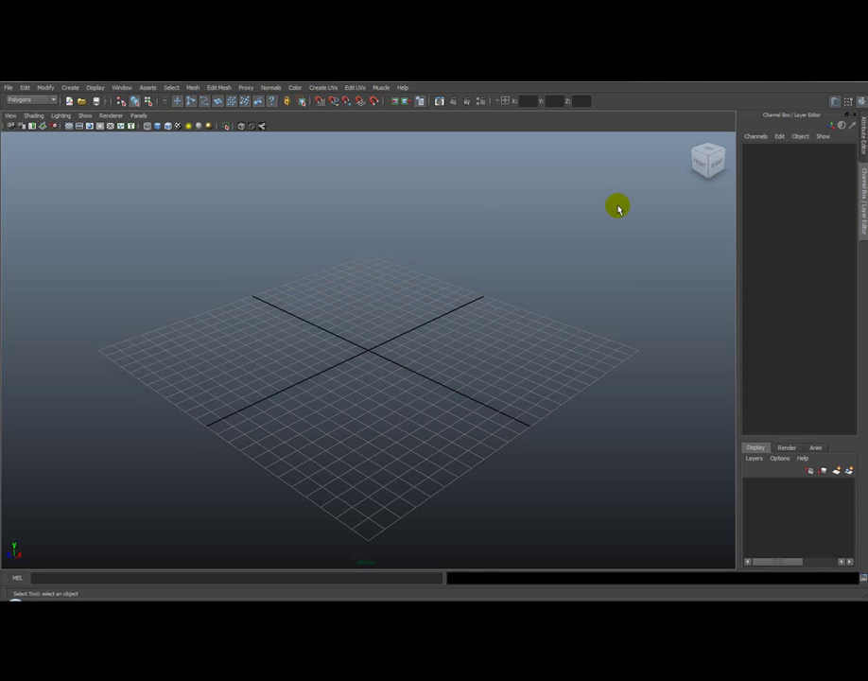
Step: Switch the perspective viewport to the blank Paint Effects 2D canvas with the 8 key
{"action": "key", "text": "8"}
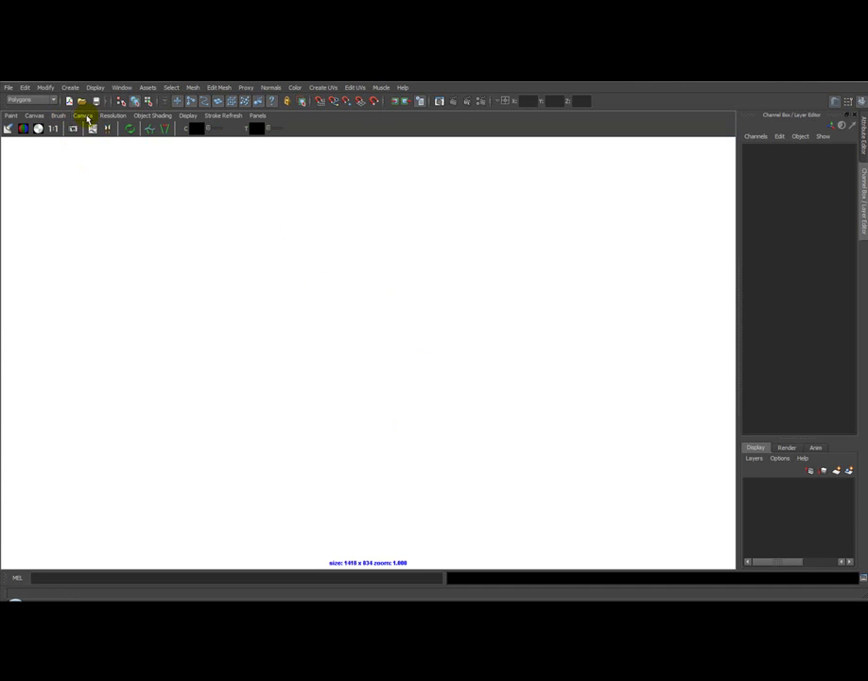
Step: Open the Visor brush library via Brush > Get Brush and show the hair brush presets
{"action": "left_click", "coordinate": [55, 115]}
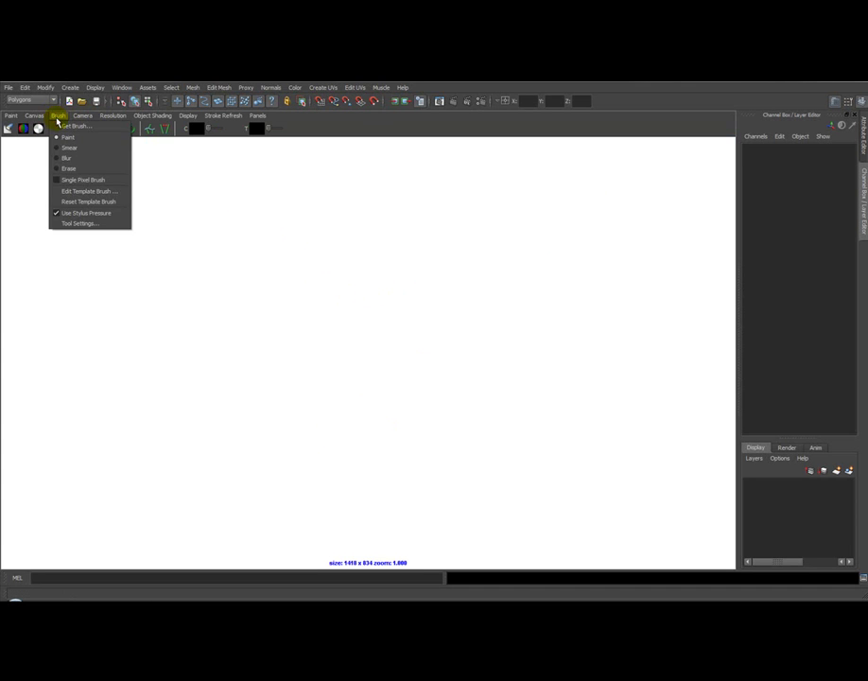
{"action": "left_click", "coordinate": [59, 115]}
{"action": "left_click", "coordinate": [66, 126]}
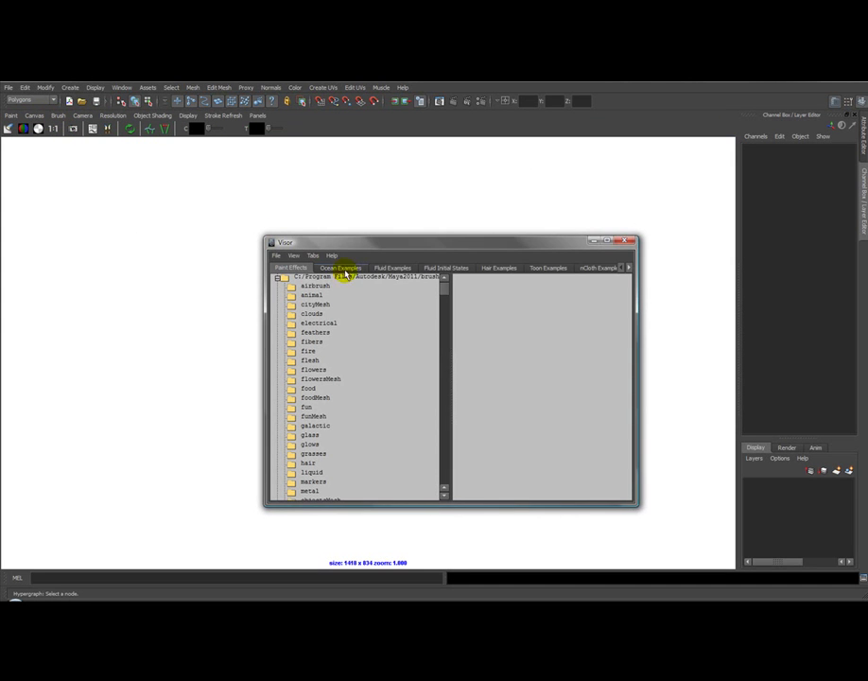
{"action": "left_click_drag", "start_coordinate": [343, 245], "coordinate": [303, 203]}
{"action": "left_click", "coordinate": [271, 272]}
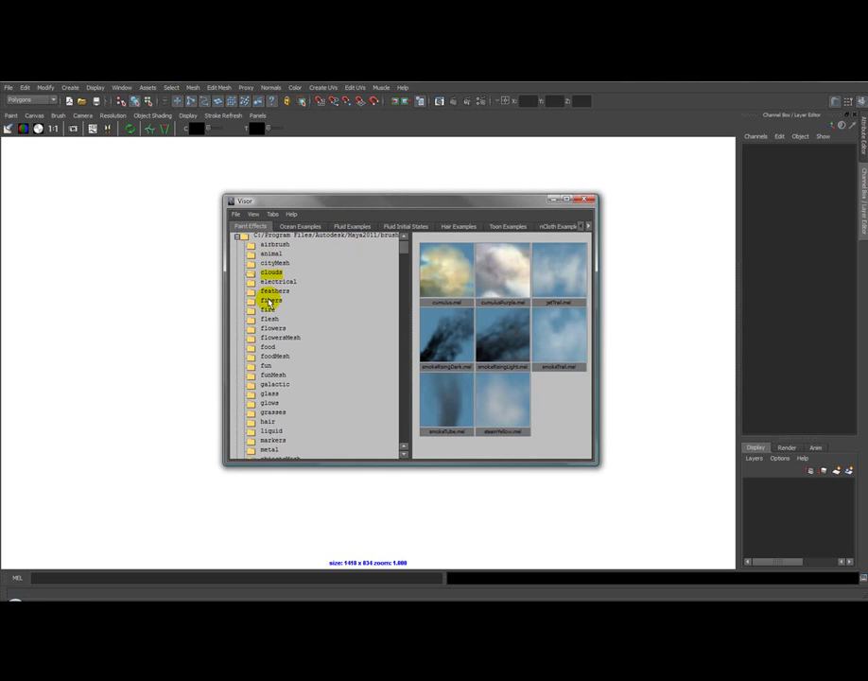
{"action": "left_click", "coordinate": [264, 423]}
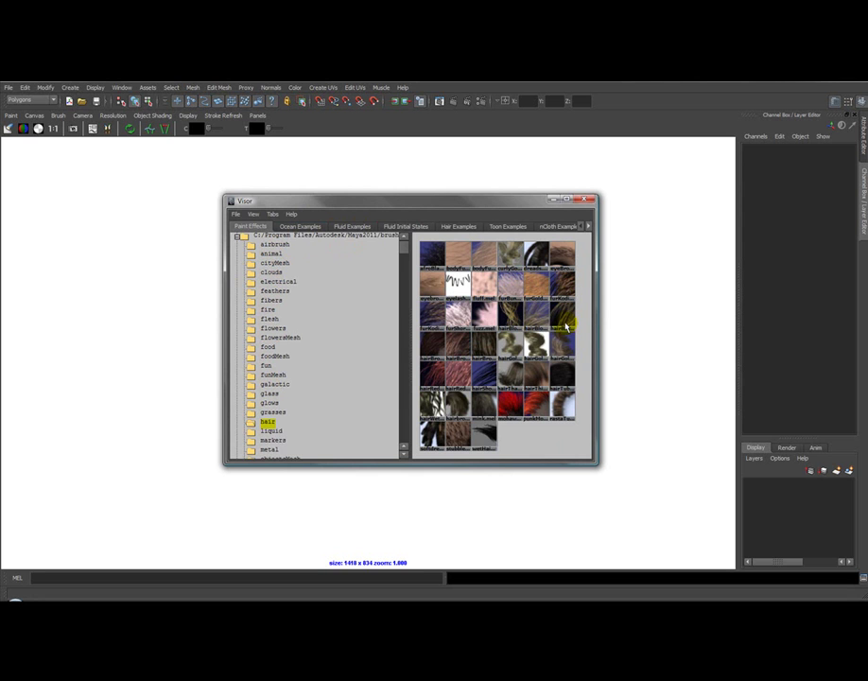
Step: Paint a brown furGoldenRetriever stroke, move the Visor aside, then clear the canvas
{"action": "left_click", "coordinate": [544, 283]}
{"action": "left_click_drag", "start_coordinate": [85, 358], "coordinate": [693, 354]}
{"action": "left_click_drag", "start_coordinate": [335, 197], "coordinate": [396, 216]}
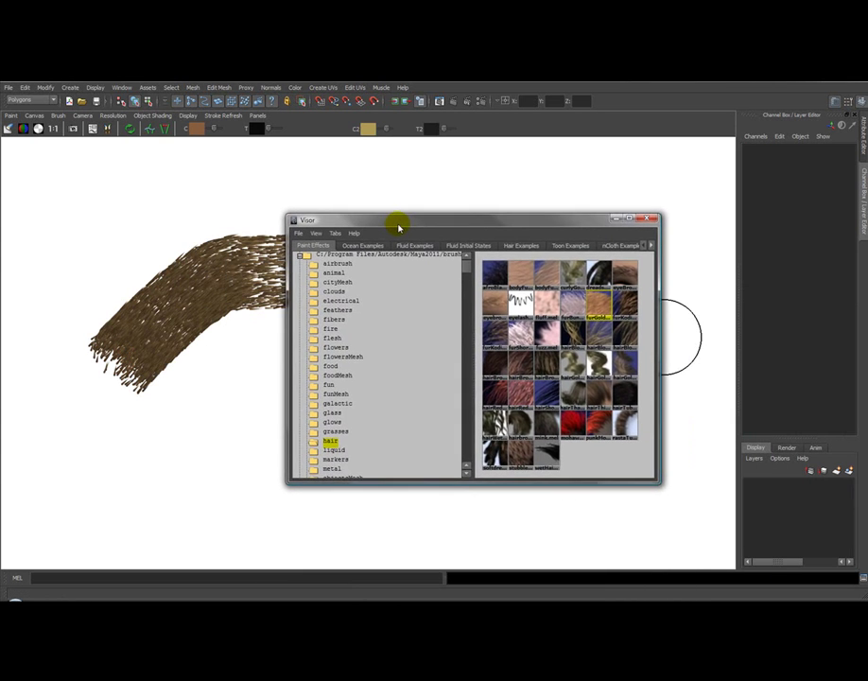
{"action": "left_click_drag", "start_coordinate": [396, 215], "coordinate": [485, 238]}
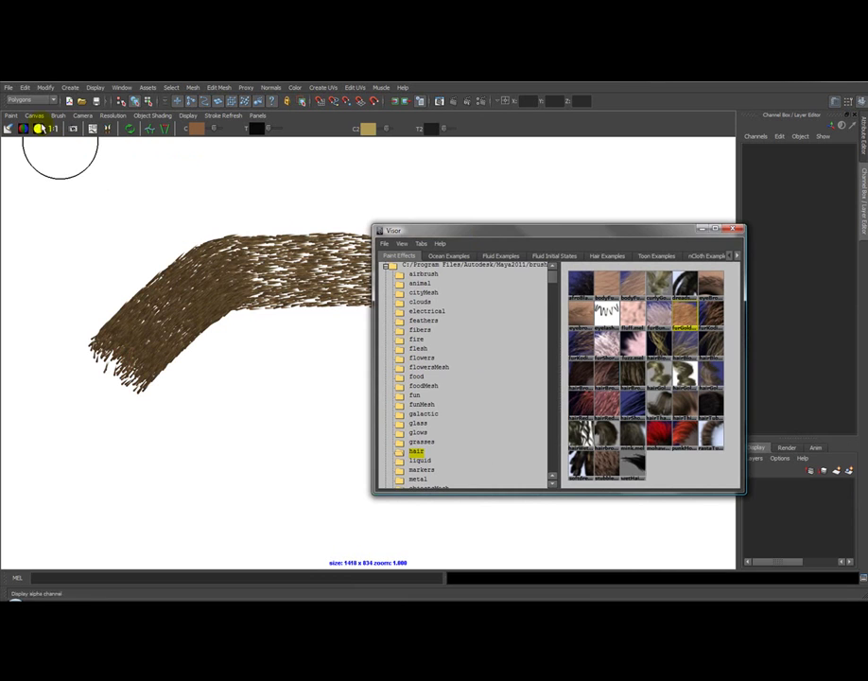
{"action": "left_click", "coordinate": [36, 118]}
{"action": "left_click", "coordinate": [40, 221]}
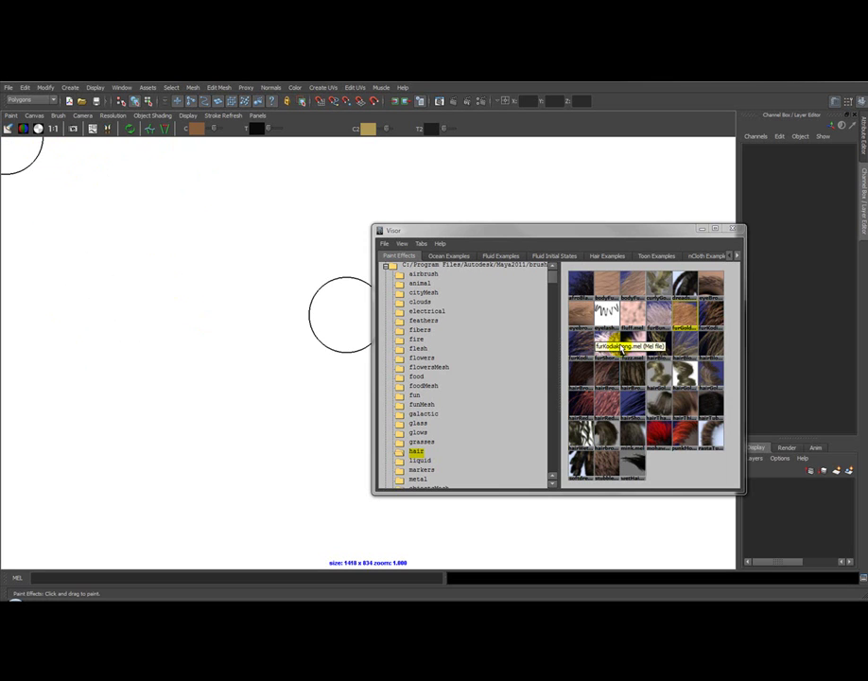
Step: Paint vertical strands with a reddish hair brush, then clear the canvas again
{"action": "left_click", "coordinate": [579, 406]}
{"action": "mouse_move", "coordinate": [188, 312]}
{"action": "left_mouse_down"}
{"action": "mouse_move", "coordinate": [330, 262]}
{"action": "mouse_move", "coordinate": [239, 345]}
{"action": "left_mouse_up"}
{"action": "left_click_drag", "start_coordinate": [205, 213], "coordinate": [271, 409]}
{"action": "mouse_move", "coordinate": [255, 557]}
{"action": "left_mouse_down"}
{"action": "mouse_move", "coordinate": [286, 294]}
{"action": "mouse_move", "coordinate": [251, 170]}
{"action": "mouse_move", "coordinate": [260, 224]}
{"action": "mouse_move", "coordinate": [262, 199]}
{"action": "mouse_move", "coordinate": [287, 281]}
{"action": "mouse_move", "coordinate": [236, 333]}
{"action": "mouse_move", "coordinate": [245, 259]}
{"action": "mouse_move", "coordinate": [212, 325]}
{"action": "mouse_move", "coordinate": [219, 273]}
{"action": "mouse_move", "coordinate": [292, 220]}
{"action": "mouse_move", "coordinate": [294, 262]}
{"action": "mouse_move", "coordinate": [294, 217]}
{"action": "mouse_move", "coordinate": [219, 286]}
{"action": "mouse_move", "coordinate": [280, 292]}
{"action": "left_mouse_up"}
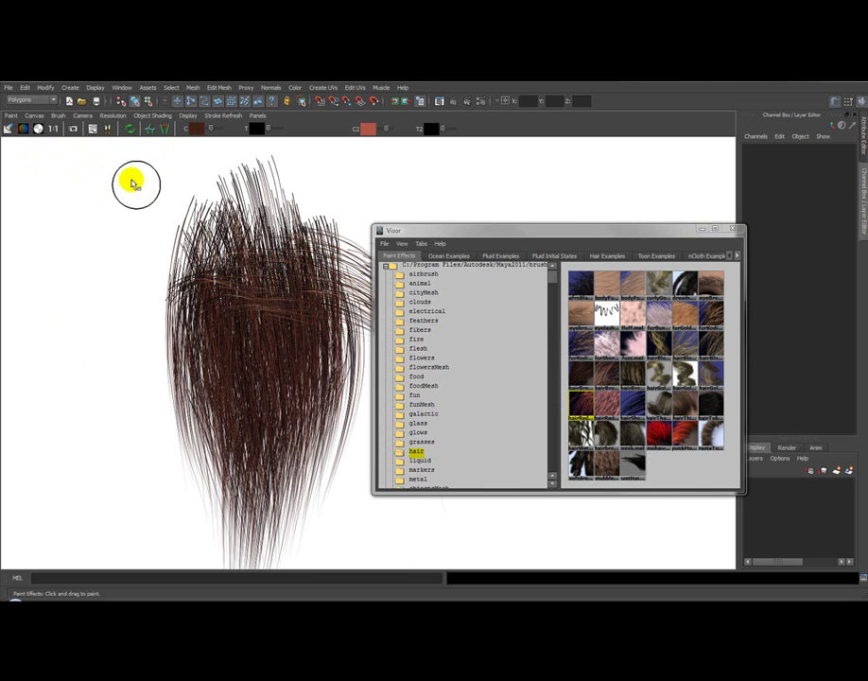
{"action": "left_click", "coordinate": [8, 129]}
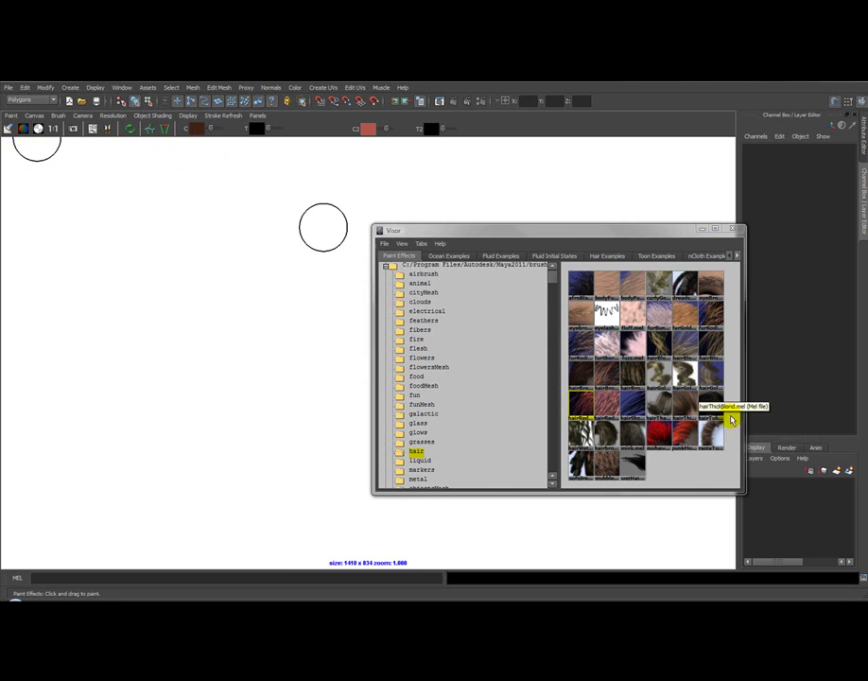
Step: Load the bright red punkMohawk hair brush from the Visor
{"action": "left_click", "coordinate": [687, 437]}
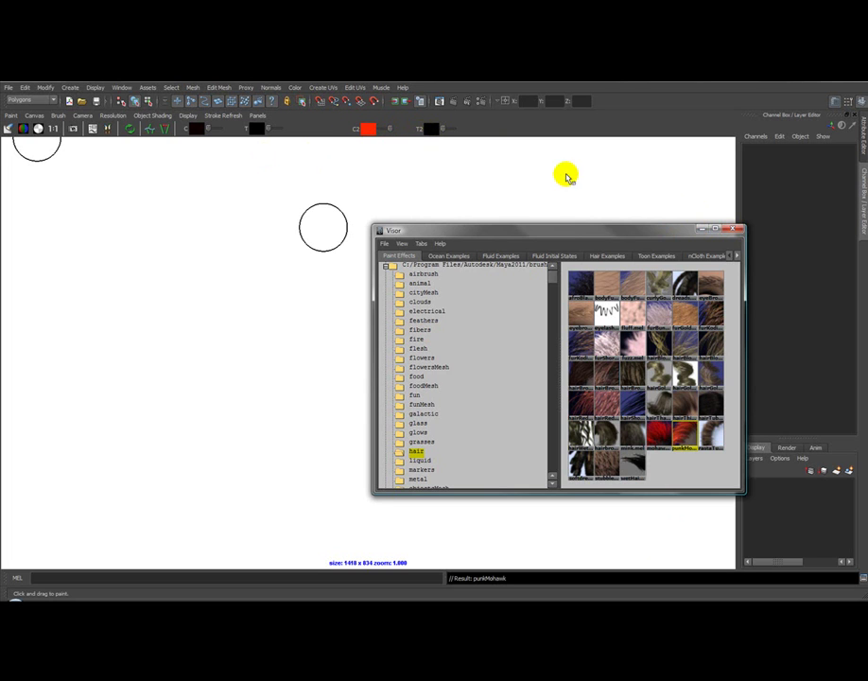
Step: Close the Visor and build a dense red hair clump near the canvas centre
{"action": "left_click", "coordinate": [727, 228]}
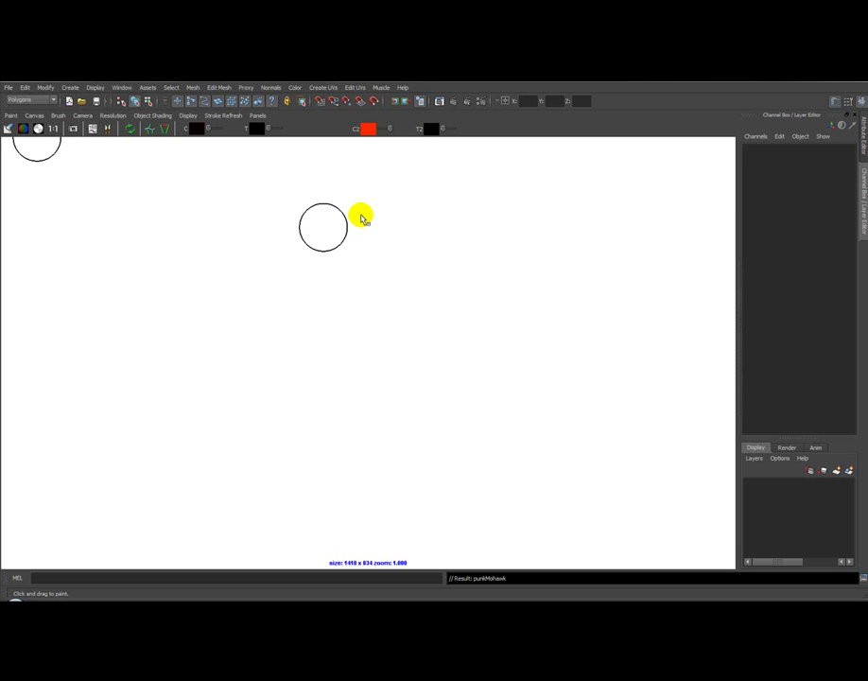
{"action": "left_click_drag", "start_coordinate": [378, 203], "coordinate": [385, 441]}
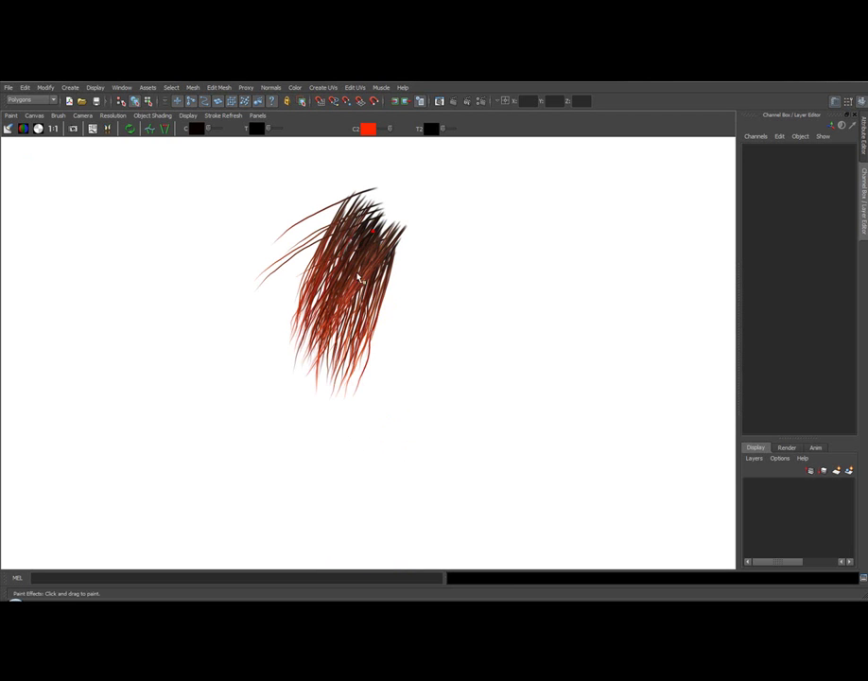
{"action": "left_click_drag", "start_coordinate": [383, 203], "coordinate": [393, 332]}
{"action": "left_click_drag", "start_coordinate": [433, 250], "coordinate": [392, 382]}
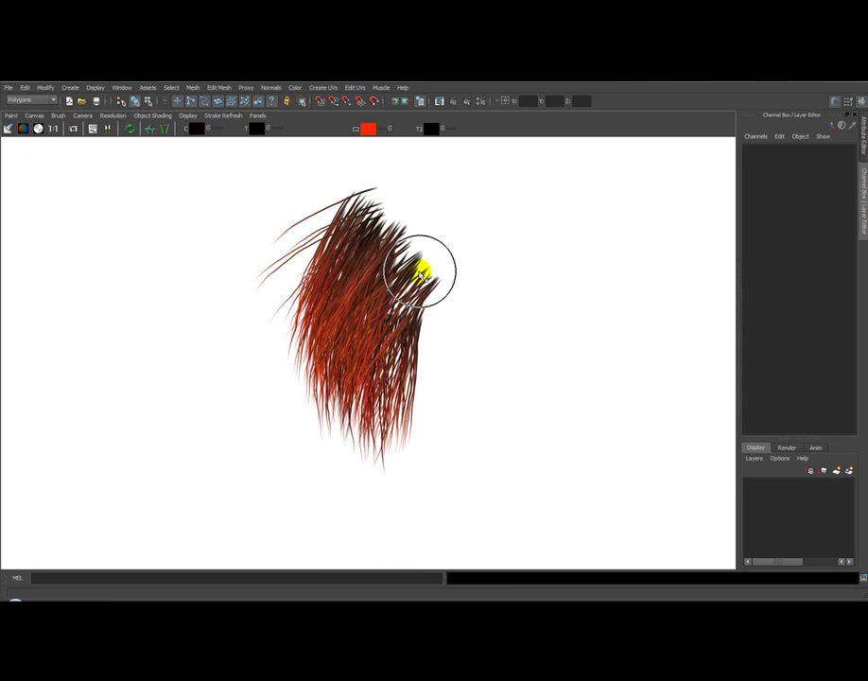
{"action": "left_click_drag", "start_coordinate": [421, 269], "coordinate": [407, 369]}
{"action": "left_click_drag", "start_coordinate": [401, 257], "coordinate": [388, 388]}
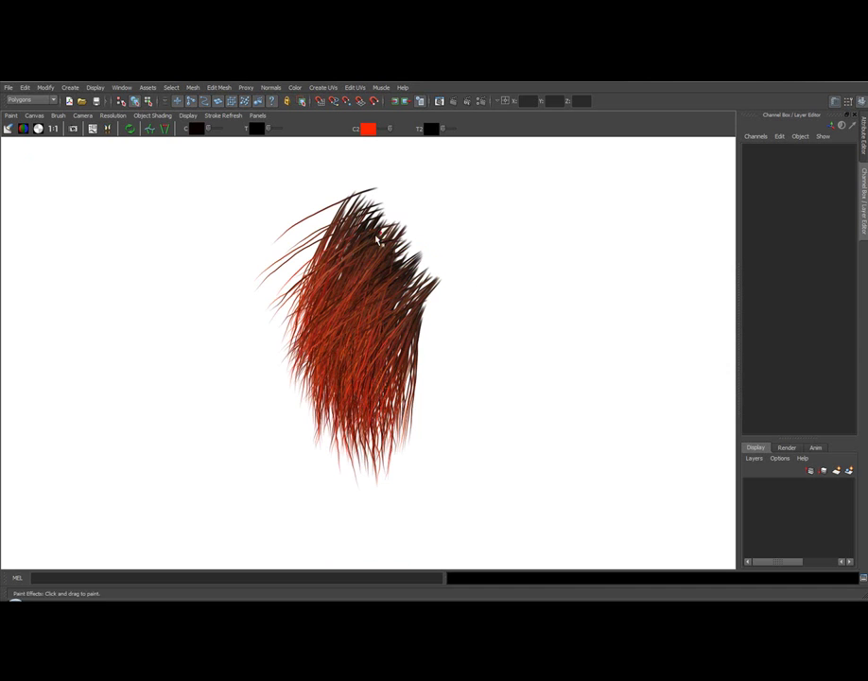
{"action": "mouse_move", "coordinate": [378, 220]}
{"action": "left_mouse_down"}
{"action": "mouse_move", "coordinate": [388, 272]}
{"action": "mouse_move", "coordinate": [352, 311]}
{"action": "left_mouse_up"}
{"action": "left_click_drag", "start_coordinate": [387, 233], "coordinate": [370, 338]}
{"action": "left_click_drag", "start_coordinate": [384, 244], "coordinate": [350, 257]}
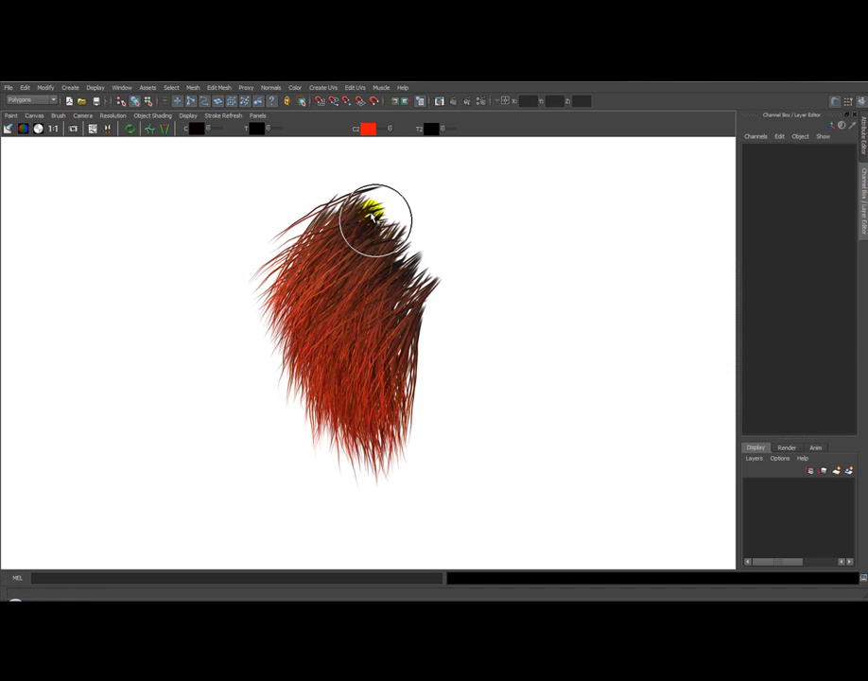
{"action": "left_click_drag", "start_coordinate": [373, 217], "coordinate": [361, 314]}
{"action": "left_click_drag", "start_coordinate": [397, 270], "coordinate": [403, 349]}
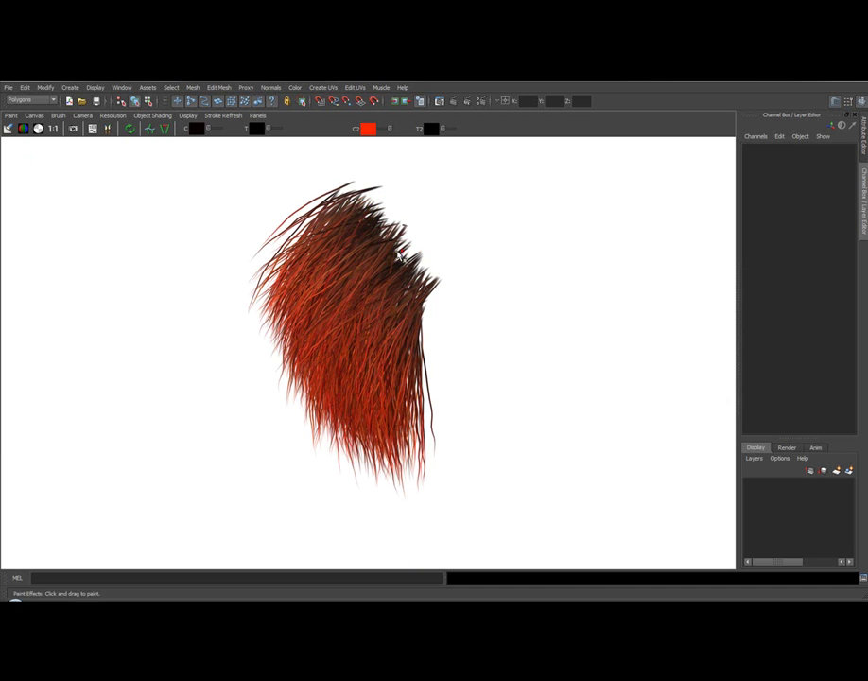
{"action": "left_click_drag", "start_coordinate": [388, 229], "coordinate": [391, 244]}
{"action": "left_click_drag", "start_coordinate": [373, 203], "coordinate": [358, 246]}
Step: Add a curved right clump and a narrow left clump, then fill out the middle
{"action": "mouse_move", "coordinate": [647, 330]}
{"action": "left_mouse_down"}
{"action": "mouse_move", "coordinate": [661, 343]}
{"action": "mouse_move", "coordinate": [647, 404]}
{"action": "mouse_move", "coordinate": [632, 331]}
{"action": "mouse_move", "coordinate": [610, 358]}
{"action": "mouse_move", "coordinate": [649, 388]}
{"action": "mouse_move", "coordinate": [668, 295]}
{"action": "mouse_move", "coordinate": [617, 369]}
{"action": "left_mouse_up"}
{"action": "mouse_move", "coordinate": [78, 218]}
{"action": "left_mouse_down"}
{"action": "mouse_move", "coordinate": [142, 293]}
{"action": "mouse_move", "coordinate": [132, 236]}
{"action": "mouse_move", "coordinate": [150, 257]}
{"action": "mouse_move", "coordinate": [142, 312]}
{"action": "left_mouse_up"}
{"action": "left_click_drag", "start_coordinate": [662, 283], "coordinate": [687, 301]}
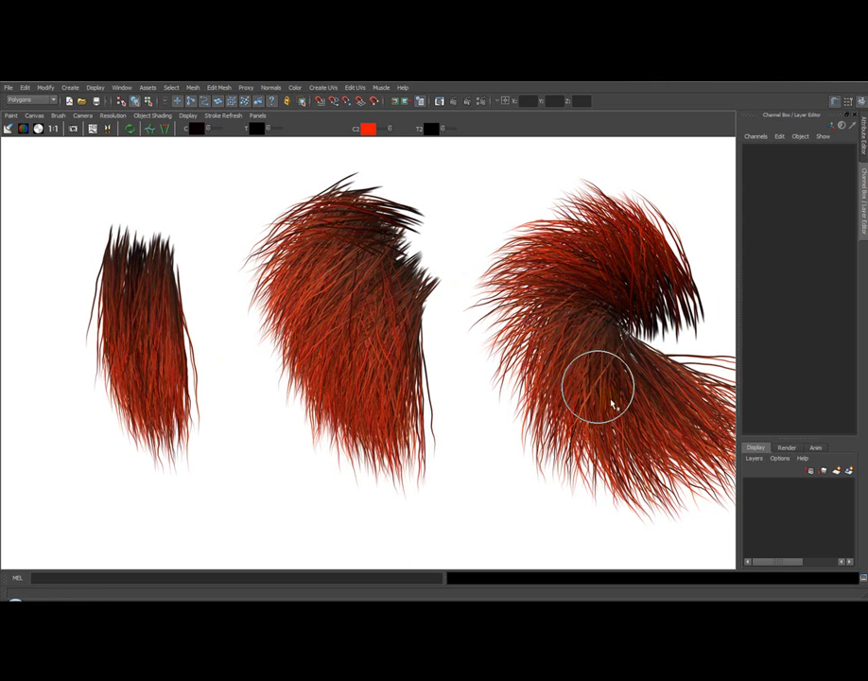
{"action": "mouse_move", "coordinate": [601, 383]}
{"action": "left_mouse_down"}
{"action": "mouse_move", "coordinate": [640, 335]}
{"action": "mouse_move", "coordinate": [109, 290]}
{"action": "mouse_move", "coordinate": [116, 301]}
{"action": "left_mouse_up"}
{"action": "mouse_move", "coordinate": [91, 252]}
{"action": "left_mouse_down"}
{"action": "mouse_move", "coordinate": [126, 242]}
{"action": "mouse_move", "coordinate": [128, 329]}
{"action": "mouse_move", "coordinate": [132, 248]}
{"action": "mouse_move", "coordinate": [126, 310]}
{"action": "mouse_move", "coordinate": [121, 253]}
{"action": "mouse_move", "coordinate": [126, 333]}
{"action": "mouse_move", "coordinate": [120, 354]}
{"action": "mouse_move", "coordinate": [126, 262]}
{"action": "mouse_move", "coordinate": [115, 359]}
{"action": "mouse_move", "coordinate": [120, 266]}
{"action": "mouse_move", "coordinate": [150, 270]}
{"action": "mouse_move", "coordinate": [155, 345]}
{"action": "mouse_move", "coordinate": [78, 325]}
{"action": "mouse_move", "coordinate": [204, 407]}
{"action": "mouse_move", "coordinate": [196, 324]}
{"action": "left_mouse_up"}
{"action": "mouse_move", "coordinate": [393, 218]}
{"action": "left_mouse_down"}
{"action": "mouse_move", "coordinate": [333, 243]}
{"action": "mouse_move", "coordinate": [345, 296]}
{"action": "mouse_move", "coordinate": [357, 214]}
{"action": "mouse_move", "coordinate": [341, 295]}
{"action": "mouse_move", "coordinate": [349, 248]}
{"action": "mouse_move", "coordinate": [393, 362]}
{"action": "mouse_move", "coordinate": [386, 382]}
{"action": "mouse_move", "coordinate": [418, 269]}
{"action": "mouse_move", "coordinate": [425, 355]}
{"action": "mouse_move", "coordinate": [395, 260]}
{"action": "left_mouse_up"}
{"action": "mouse_move", "coordinate": [364, 332]}
{"action": "left_mouse_down"}
{"action": "mouse_move", "coordinate": [333, 252]}
{"action": "mouse_move", "coordinate": [325, 357]}
{"action": "mouse_move", "coordinate": [364, 252]}
{"action": "mouse_move", "coordinate": [338, 348]}
{"action": "mouse_move", "coordinate": [277, 248]}
{"action": "mouse_move", "coordinate": [549, 445]}
{"action": "left_mouse_up"}
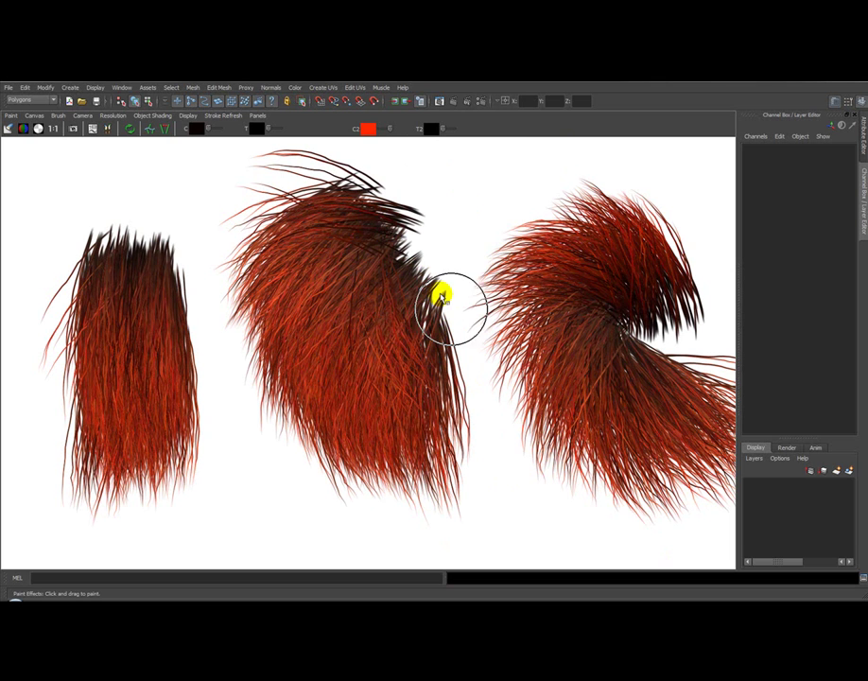
{"action": "left_click", "coordinate": [38, 127]}
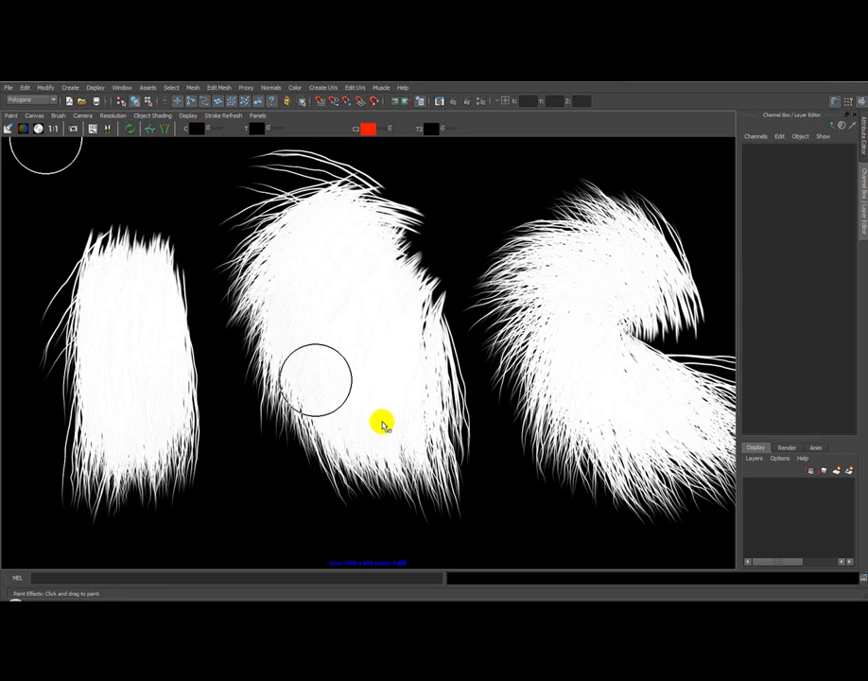
{"action": "left_click_drag", "start_coordinate": [382, 421], "coordinate": [581, 426]}
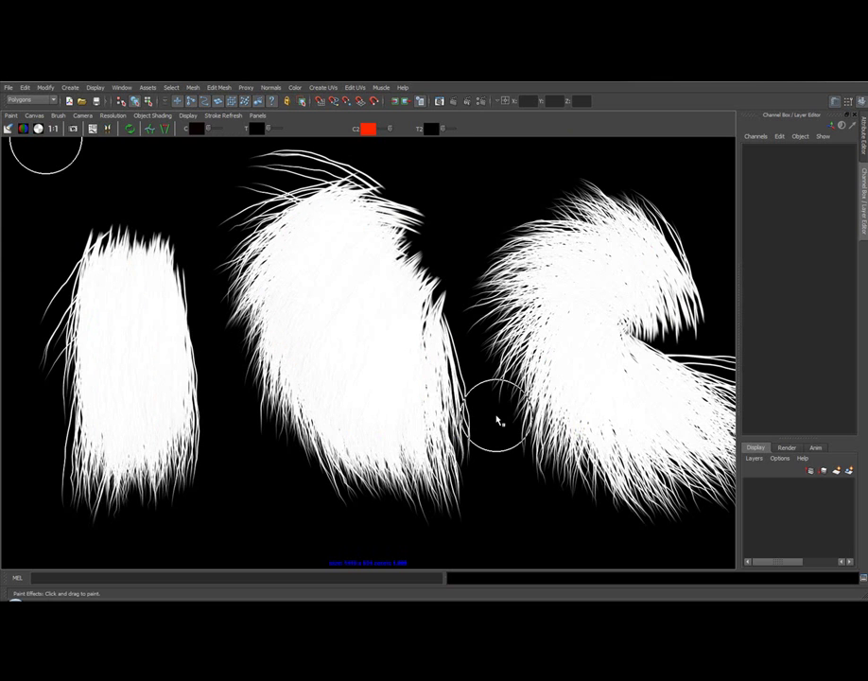
{"action": "left_click", "coordinate": [23, 129]}
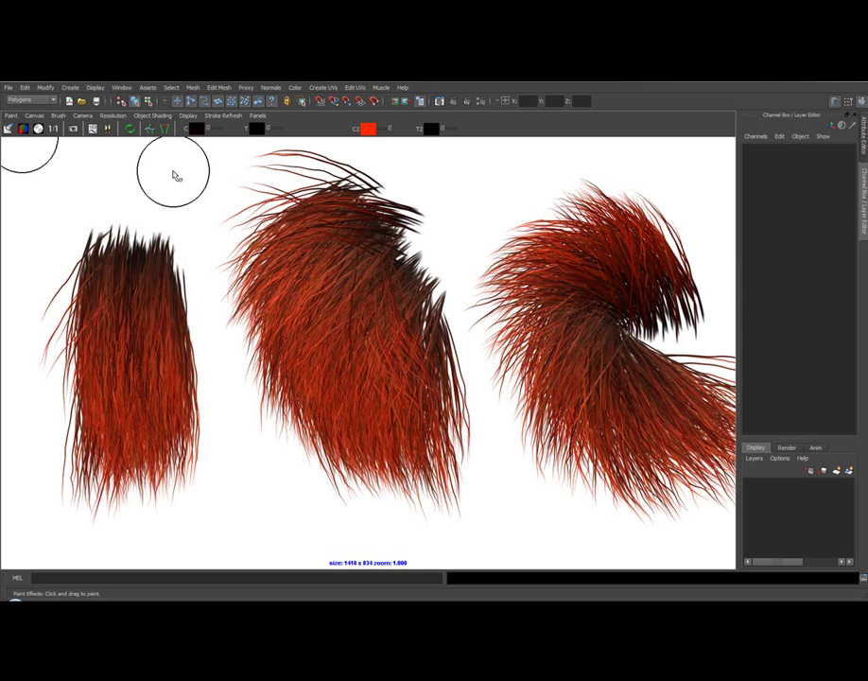
{"action": "left_click", "coordinate": [249, 159]}
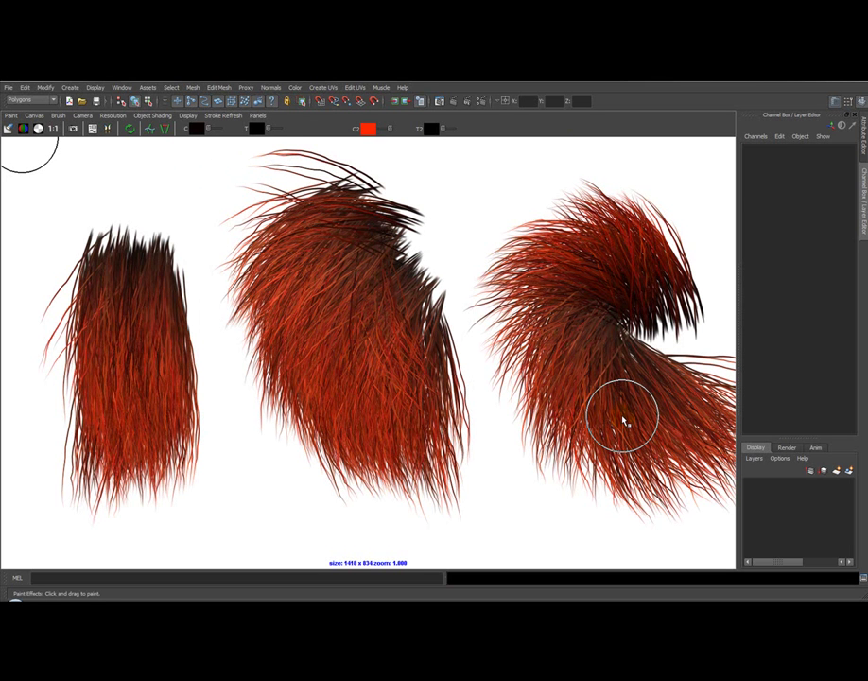
{"action": "left_click_drag", "start_coordinate": [617, 415], "coordinate": [518, 303]}
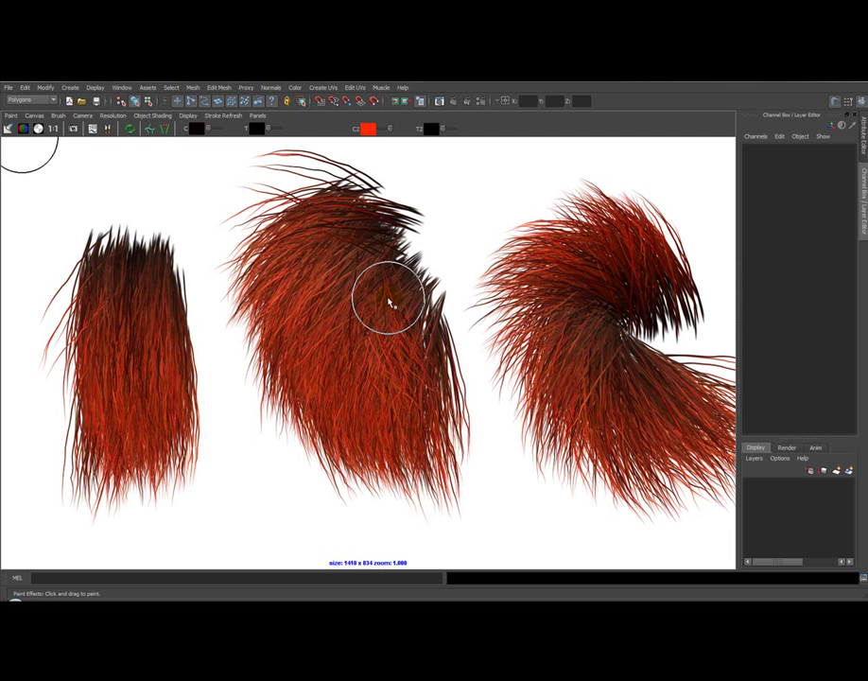
{"action": "mouse_move", "coordinate": [388, 302]}
{"action": "left_mouse_down"}
{"action": "mouse_move", "coordinate": [539, 358]}
{"action": "mouse_move", "coordinate": [303, 382]}
{"action": "mouse_move", "coordinate": [582, 333]}
{"action": "left_mouse_up"}
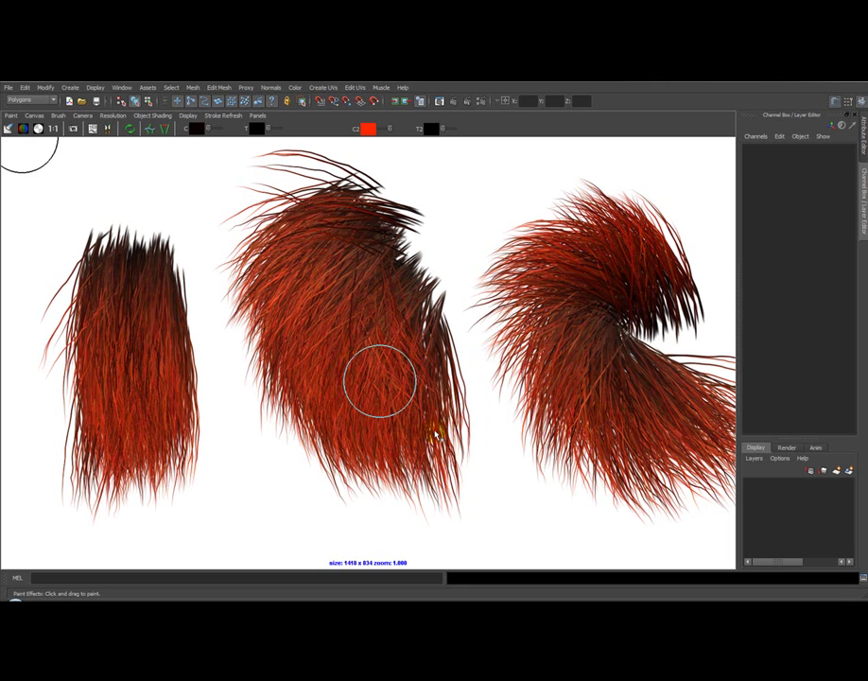
{"action": "mouse_move", "coordinate": [217, 371]}
{"action": "left_mouse_down"}
{"action": "mouse_move", "coordinate": [364, 239]}
{"action": "mouse_move", "coordinate": [423, 320]}
{"action": "mouse_move", "coordinate": [364, 412]}
{"action": "mouse_move", "coordinate": [252, 406]}
{"action": "mouse_move", "coordinate": [174, 375]}
{"action": "mouse_move", "coordinate": [197, 470]}
{"action": "mouse_move", "coordinate": [449, 403]}
{"action": "mouse_move", "coordinate": [401, 330]}
{"action": "mouse_move", "coordinate": [355, 425]}
{"action": "left_mouse_up"}
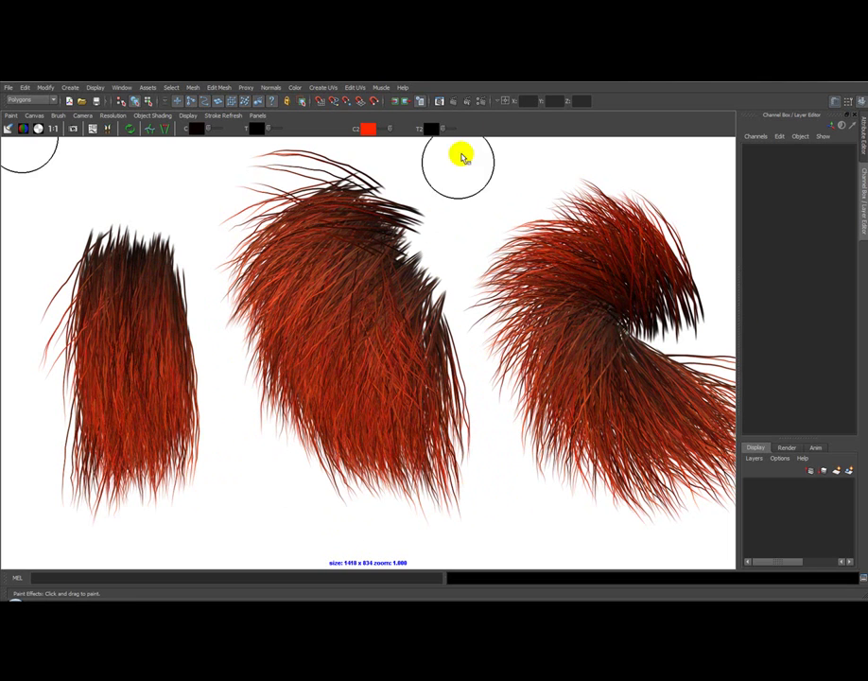
Step: Set the Render Settings image format to PSD (psd) and close the window
{"action": "left_click", "coordinate": [482, 102]}
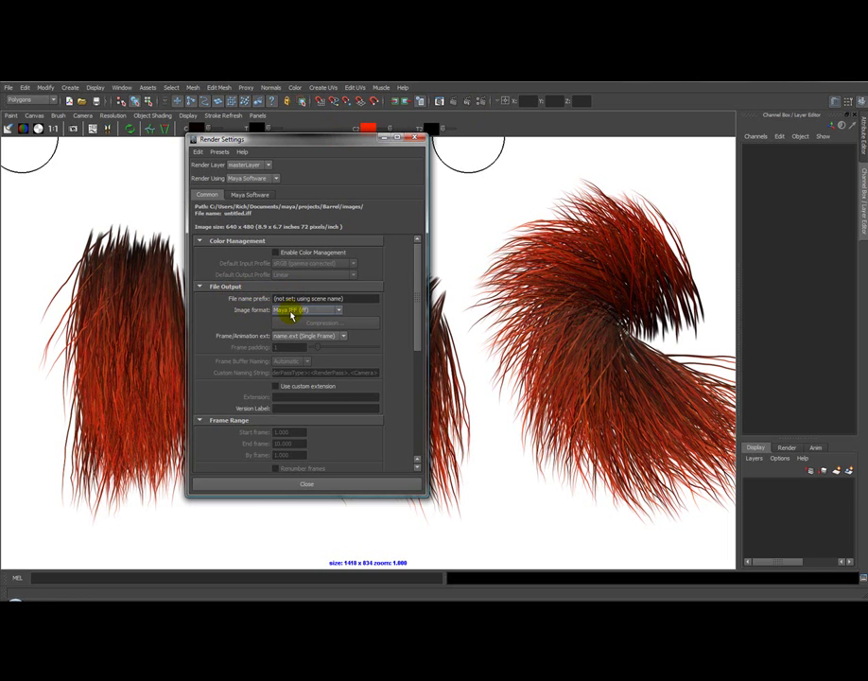
{"action": "left_click", "coordinate": [291, 312]}
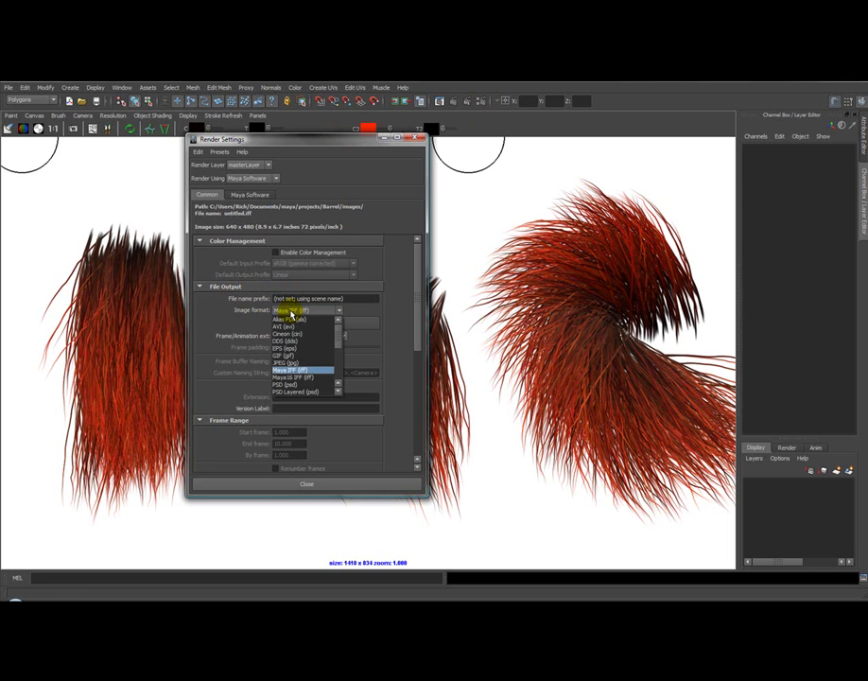
{"action": "left_click", "coordinate": [278, 386]}
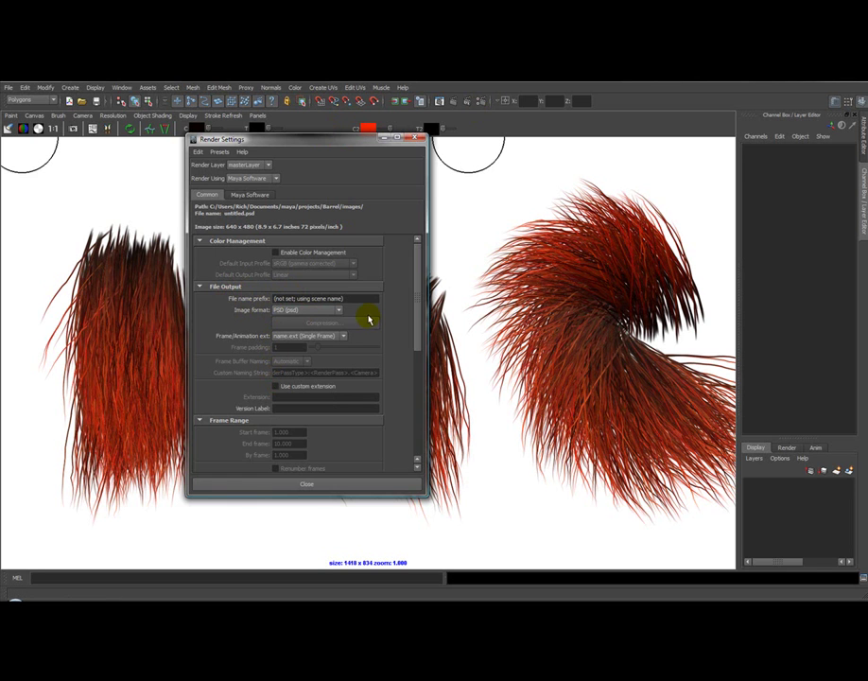
{"action": "left_click", "coordinate": [333, 482]}
Step: Save the hair canvas as Hair_.psd using Canvas > Save As
{"action": "left_click", "coordinate": [33, 115]}
{"action": "left_click", "coordinate": [48, 157]}
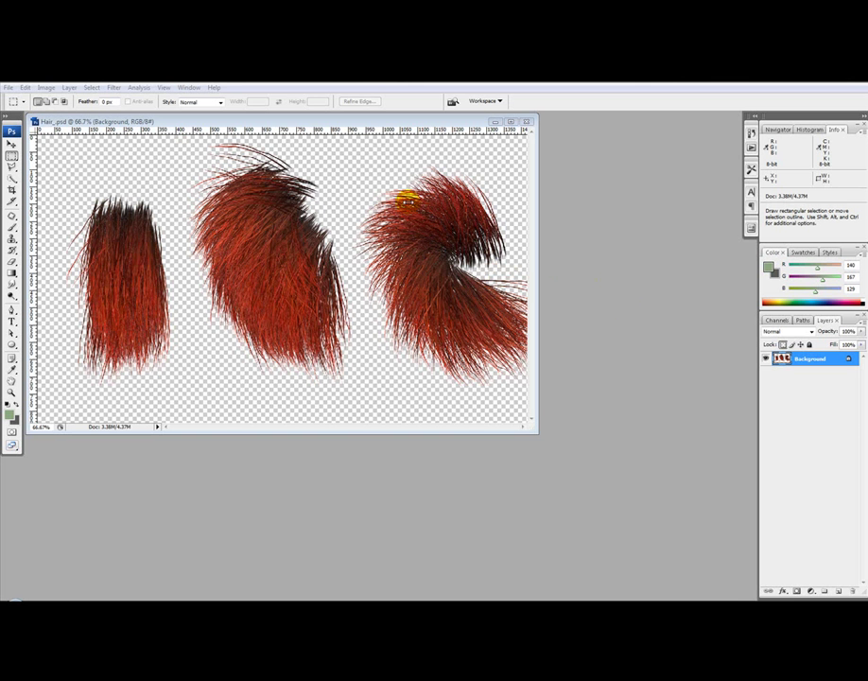
Step: Drag the Hair_.psd document window slightly lower and to the right
{"action": "mouse_move", "coordinate": [350, 124]}
{"action": "left_mouse_down"}
{"action": "mouse_move", "coordinate": [378, 165]}
{"action": "mouse_move", "coordinate": [362, 126]}
{"action": "left_mouse_up"}
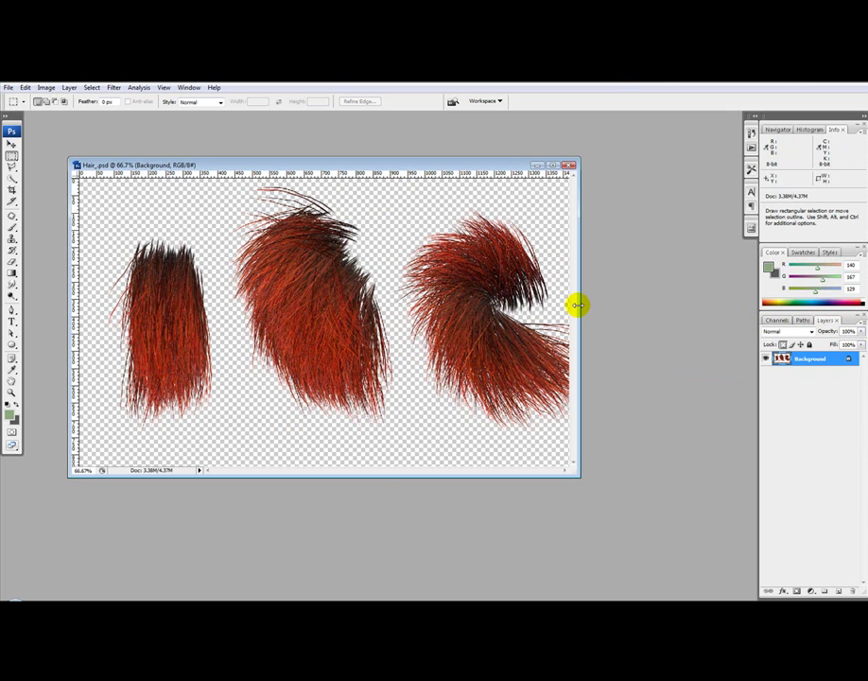
Step: Load the Background layer's hair pixels as a selection and add a Hue/Saturation adjustment layer
{"action": "key", "text": "ctrl"}
{"action": "left_click", "coordinate": [781, 358], "text": "ctrl"}
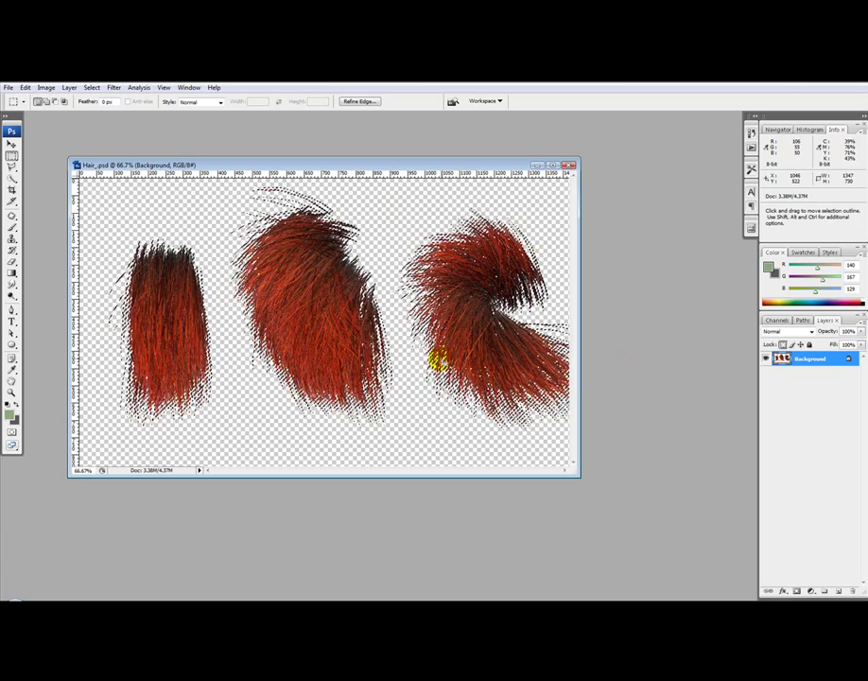
{"action": "left_click", "coordinate": [809, 591]}
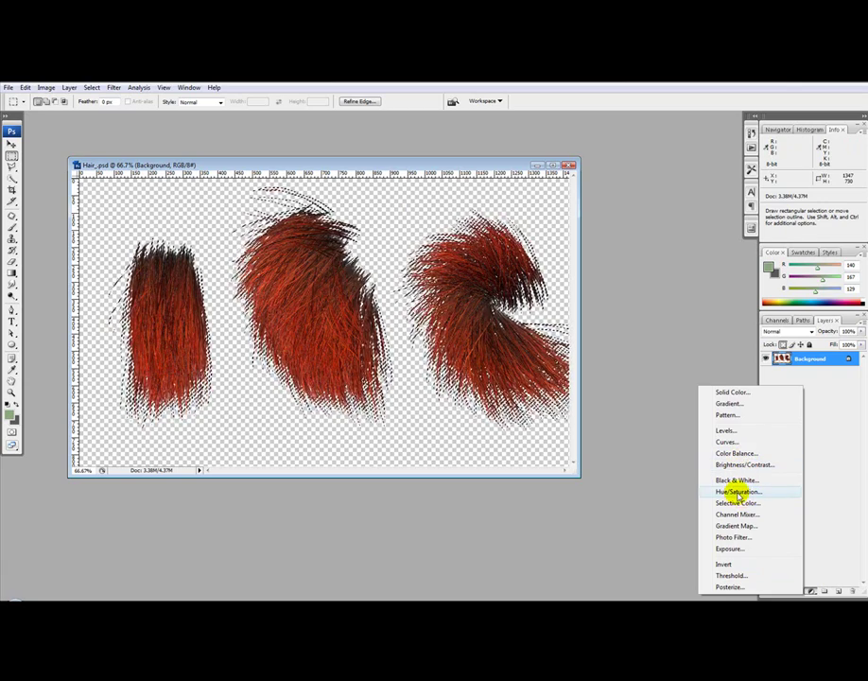
{"action": "left_click", "coordinate": [737, 493]}
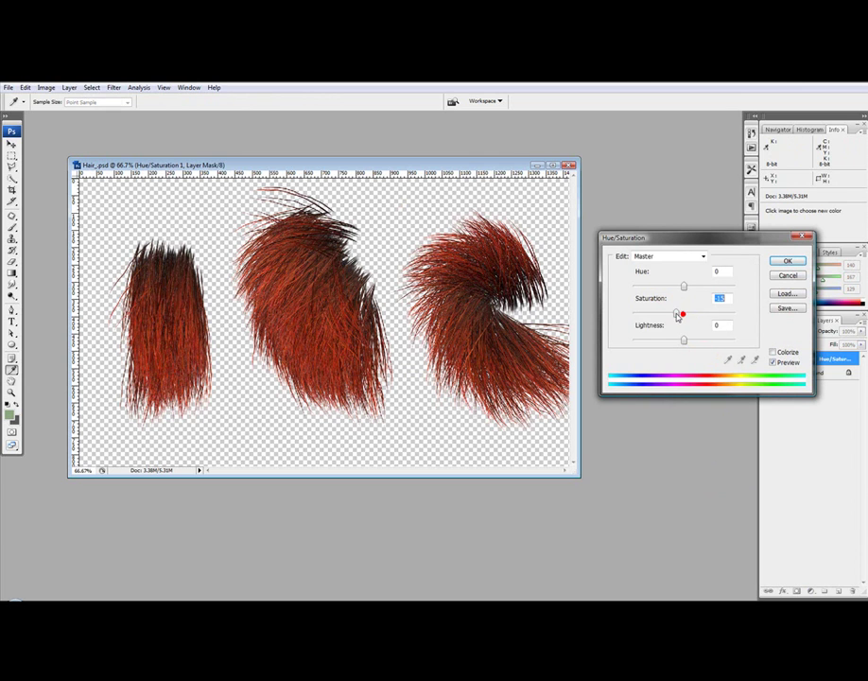
Step: Set Hue +19, Saturation -43, Lightness -34, then move the settings panel aside
{"action": "left_click_drag", "start_coordinate": [677, 315], "coordinate": [666, 316]}
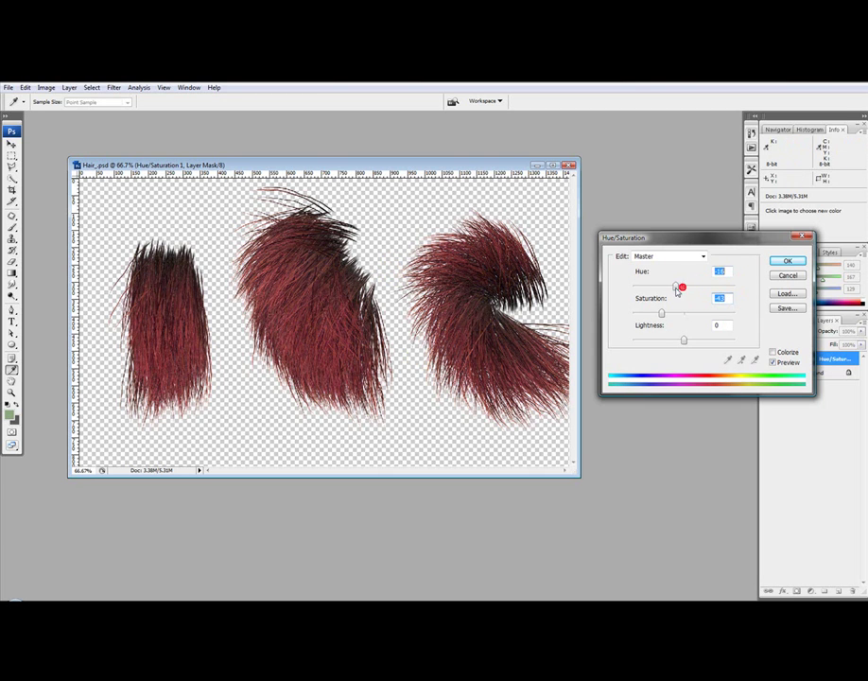
{"action": "left_click_drag", "start_coordinate": [676, 288], "coordinate": [691, 293]}
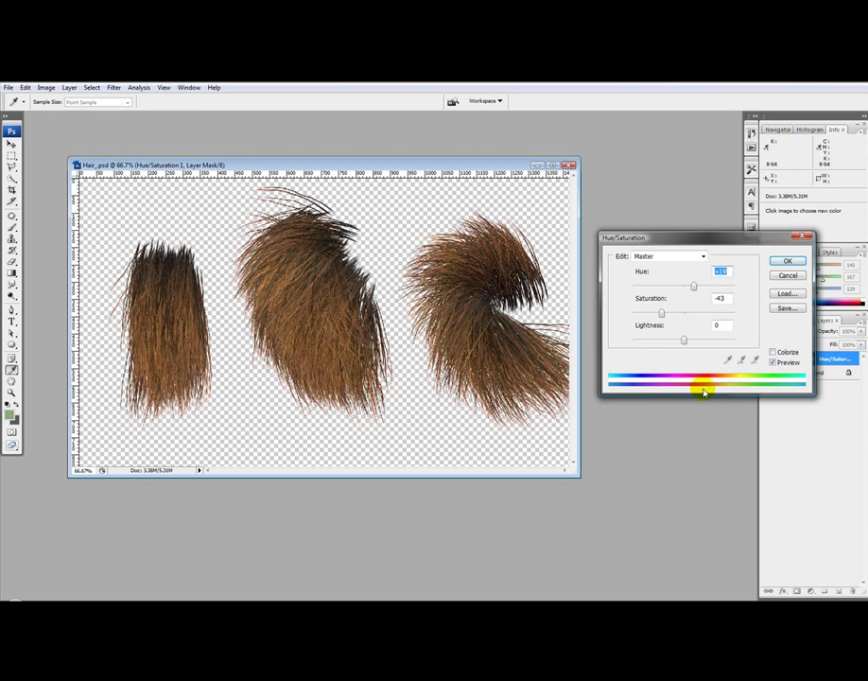
{"action": "left_click_drag", "start_coordinate": [684, 340], "coordinate": [667, 345]}
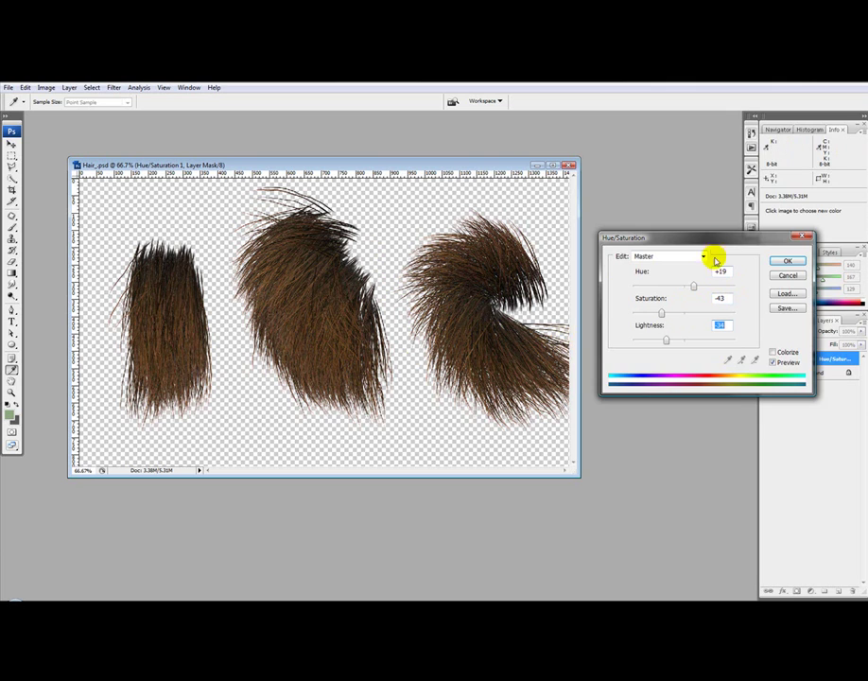
{"action": "left_click_drag", "start_coordinate": [707, 244], "coordinate": [666, 164]}
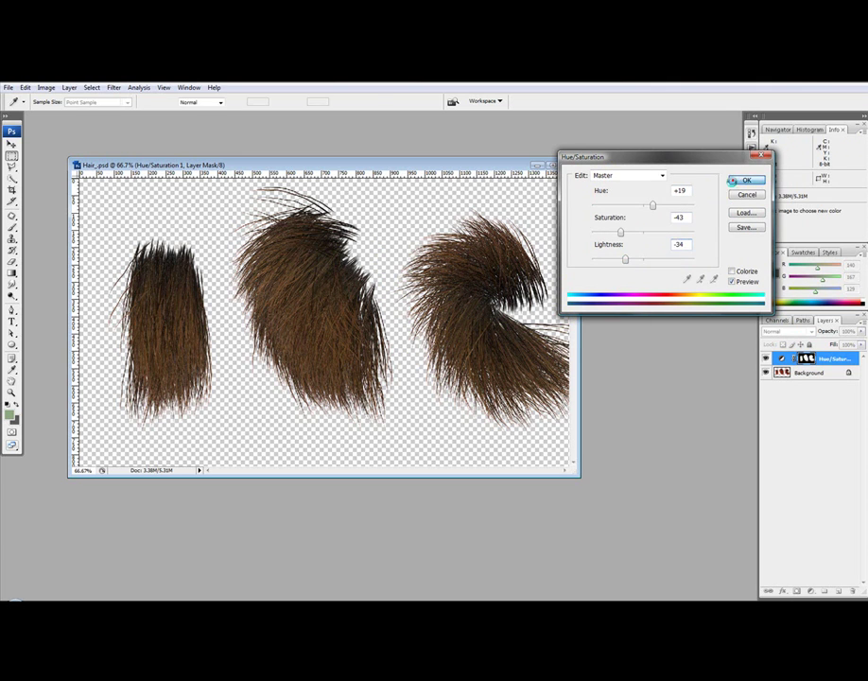
Step: Confirm the Hue/Saturation change so the three hair clumps stay dark brown
{"action": "left_click", "coordinate": [741, 181]}
{"action": "key", "text": "m"}
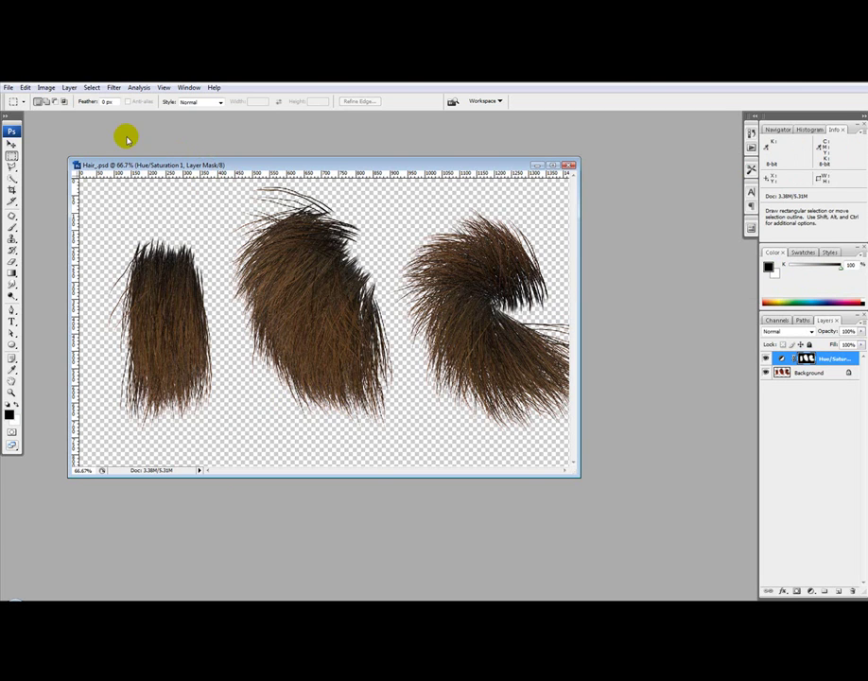